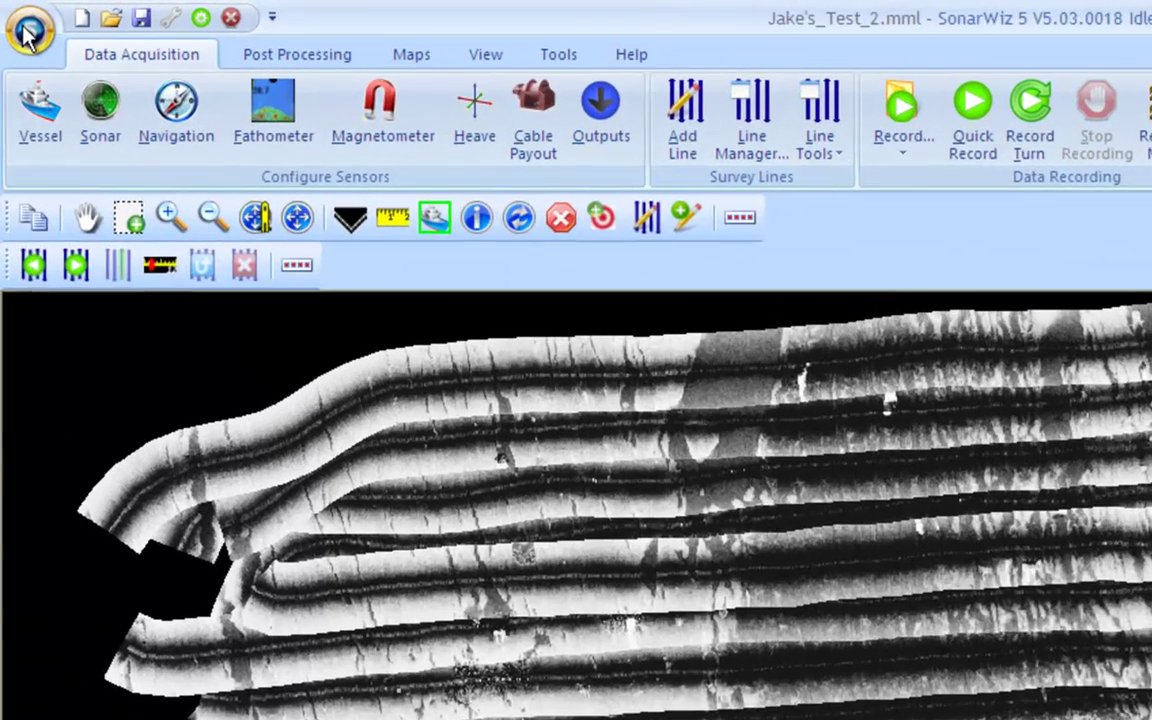
# Start a new project with vessel name Mayflower and project name Demo 001.
pyautogui.click(19, 21)
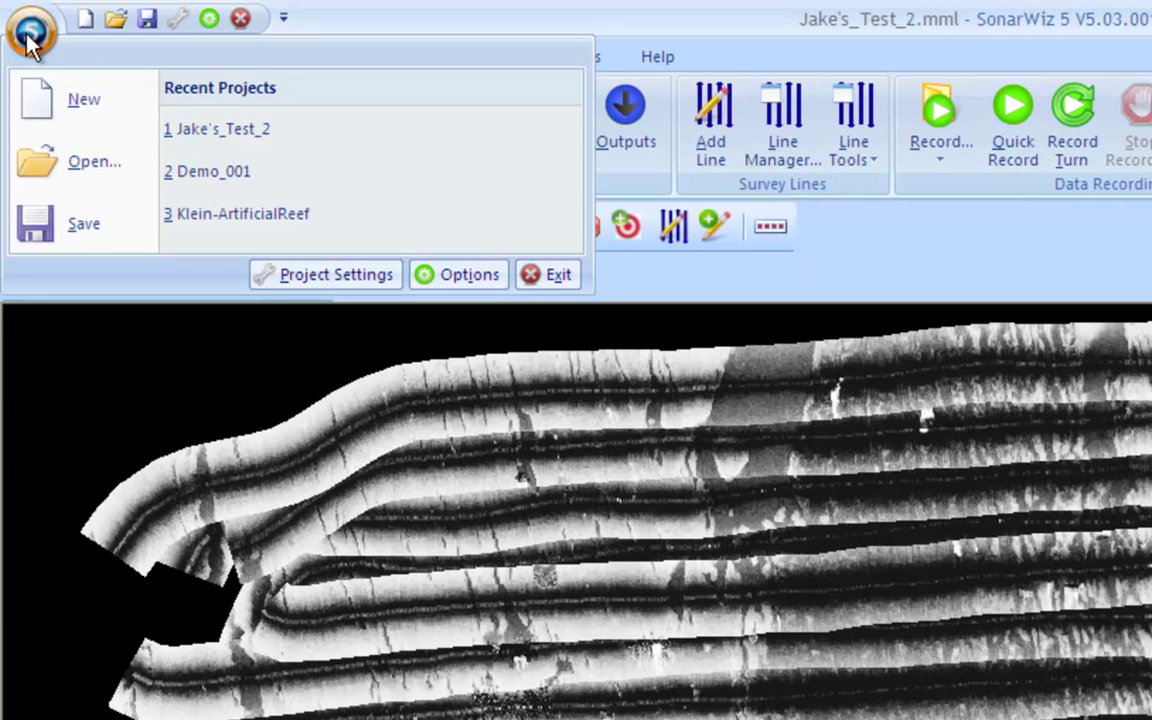
pyautogui.click(115, 99)
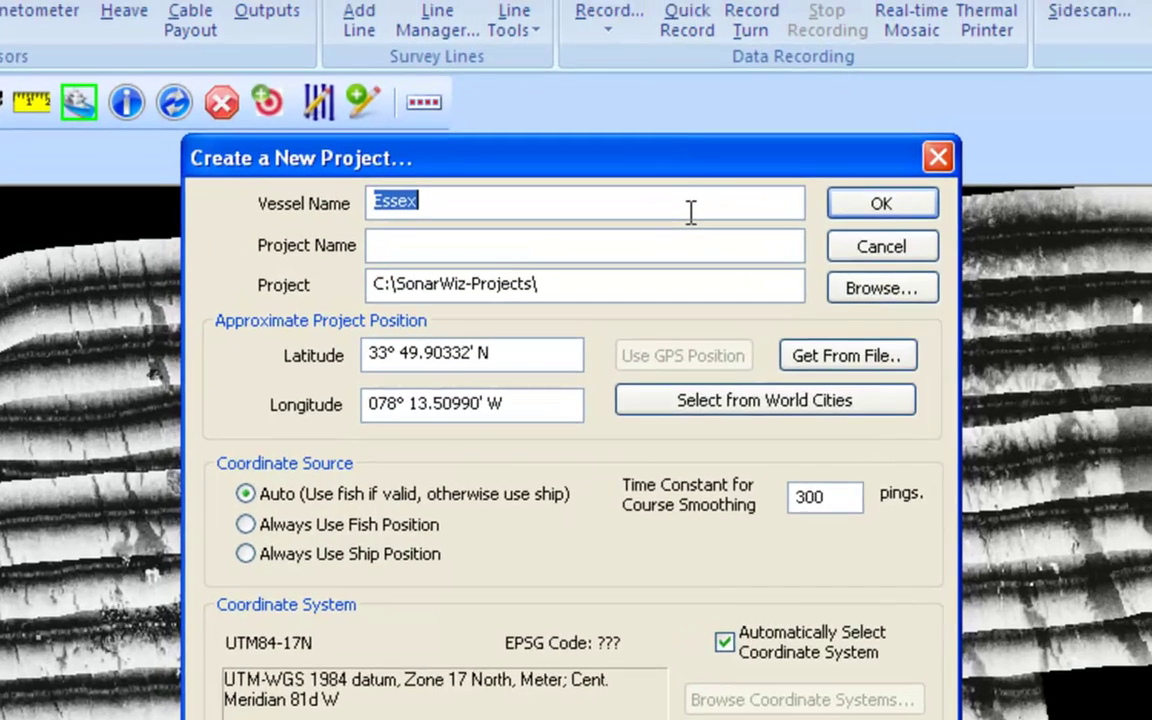
pyautogui.press('BackSpace')
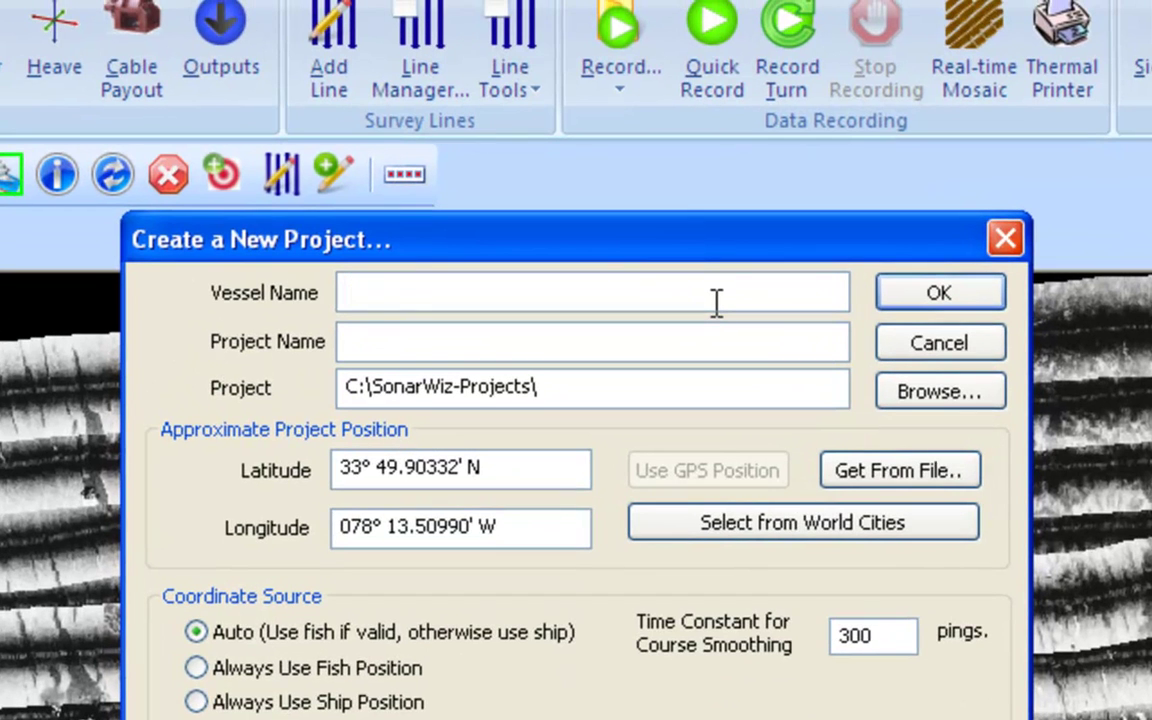
pyautogui.write('Mayflower')
pyautogui.press('Tab')
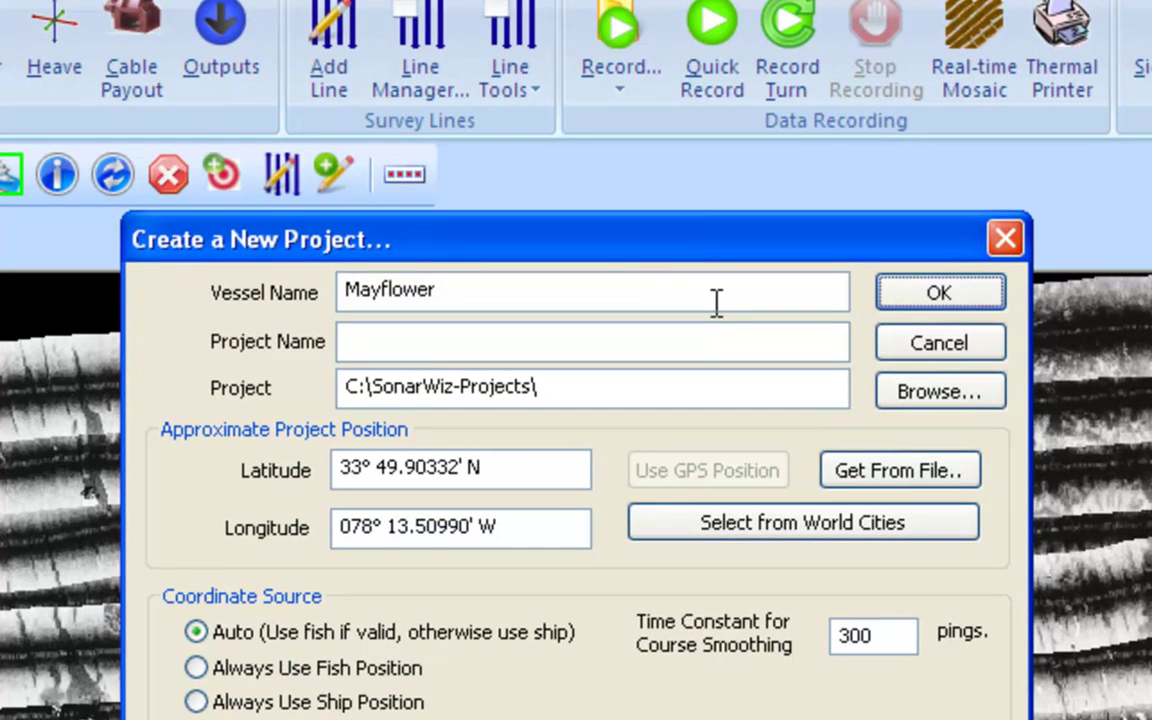
pyautogui.click(650, 327)
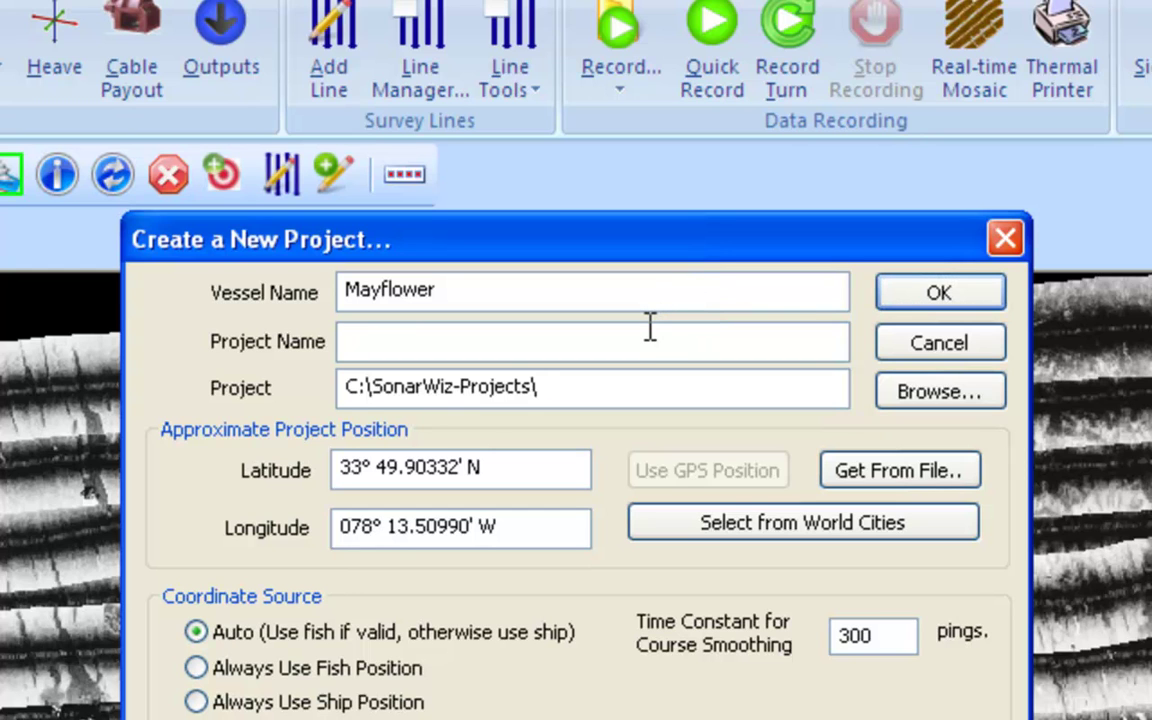
pyautogui.write('Demo 001')
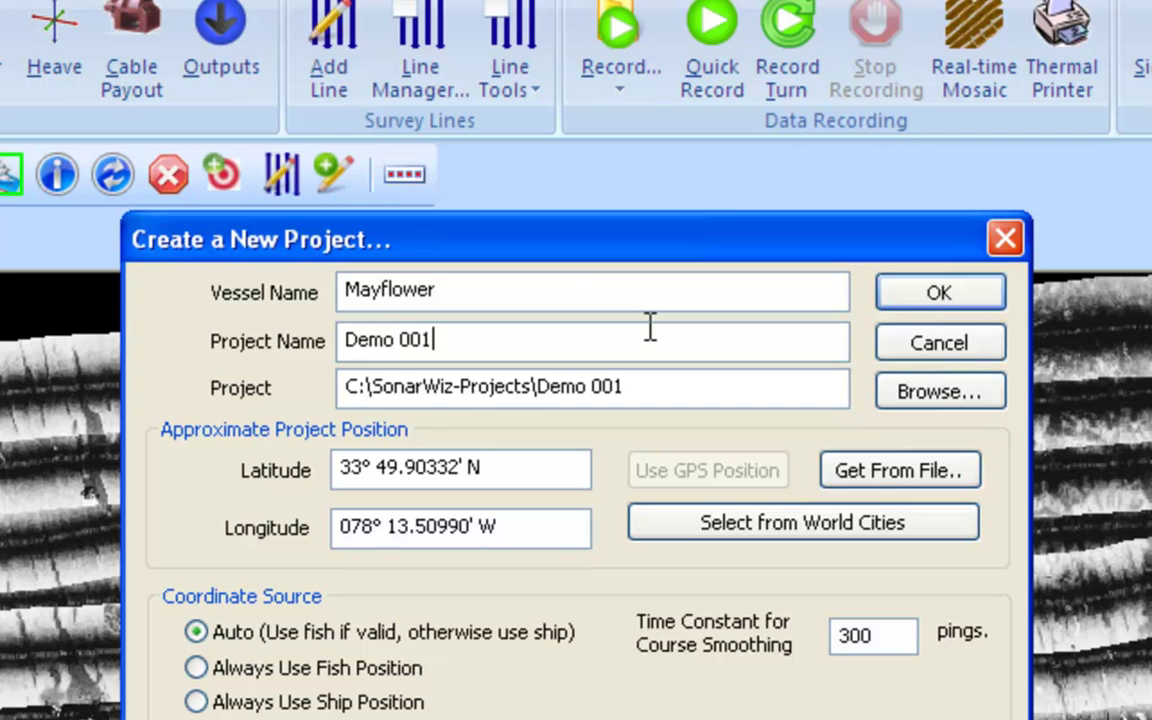
pyautogui.click(672, 388)
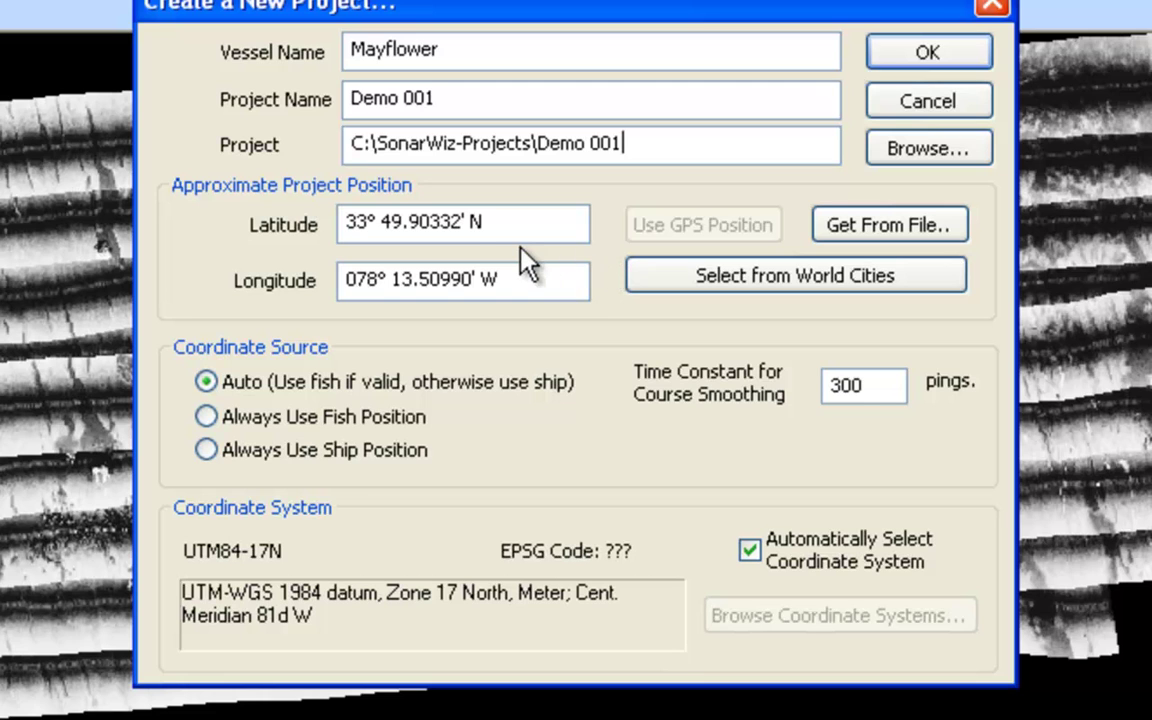
pyautogui.click(485, 230)
pyautogui.press('Left')
pyautogui.press('Left')
pyautogui.press('Left')
pyautogui.press('Left')
pyautogui.press('Left')
pyautogui.press('Left')
pyautogui.press('Left')
pyautogui.press('Left')
pyautogui.press('Left')
pyautogui.press('Left')
pyautogui.press('Left')
pyautogui.press('Left')
pyautogui.press('Left')
pyautogui.press('Left')
pyautogui.press('BackSpace')
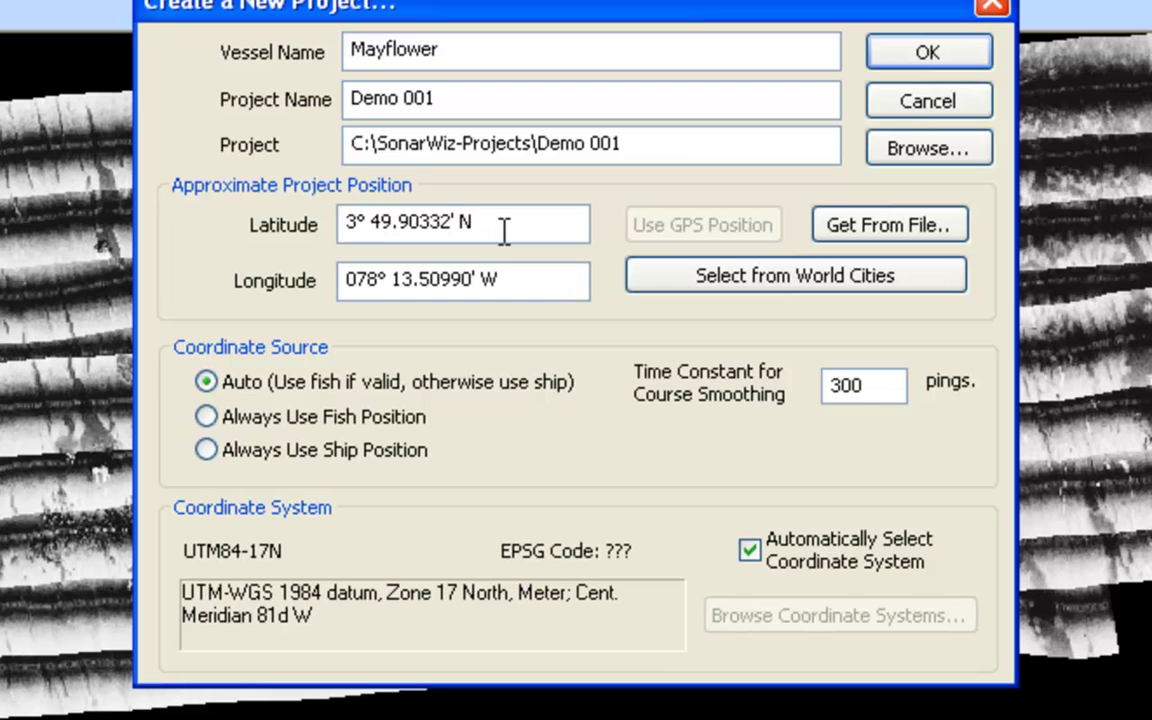
pyautogui.write('4')
pyautogui.press('BackSpace')
pyautogui.write('3')
pyautogui.click(505, 230)
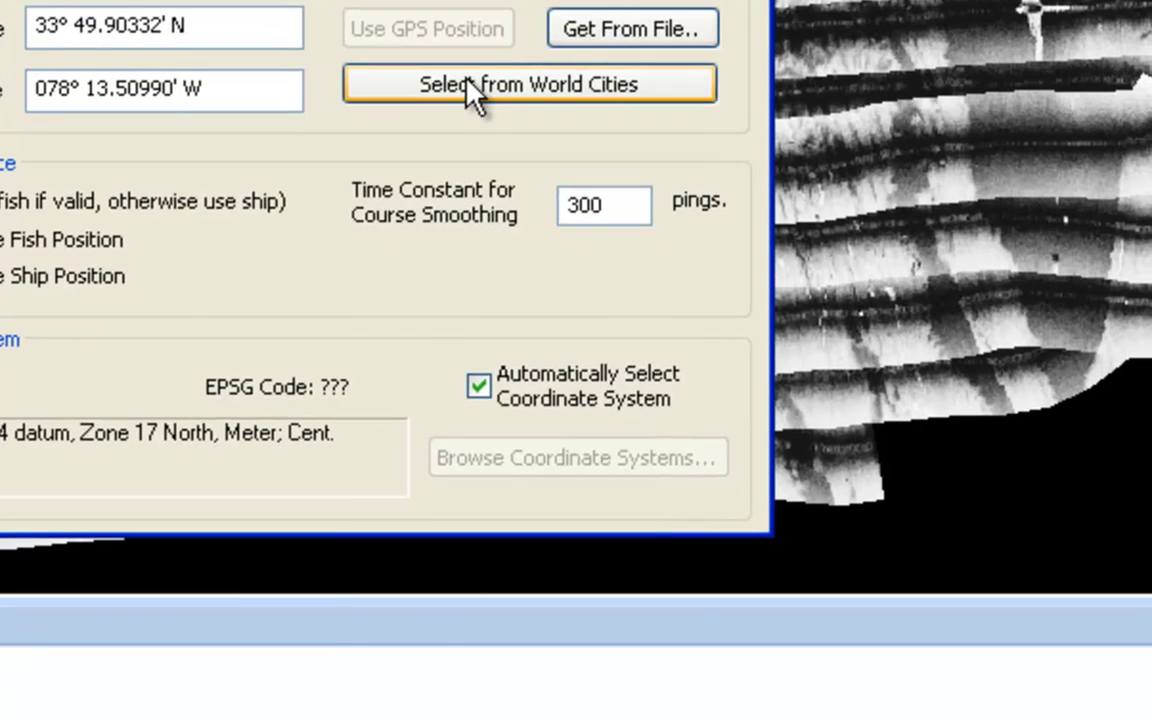
# Pick Auckland, New Zealand from the World Cities list, then browse the list without changing it.
pyautogui.click(552, 361)
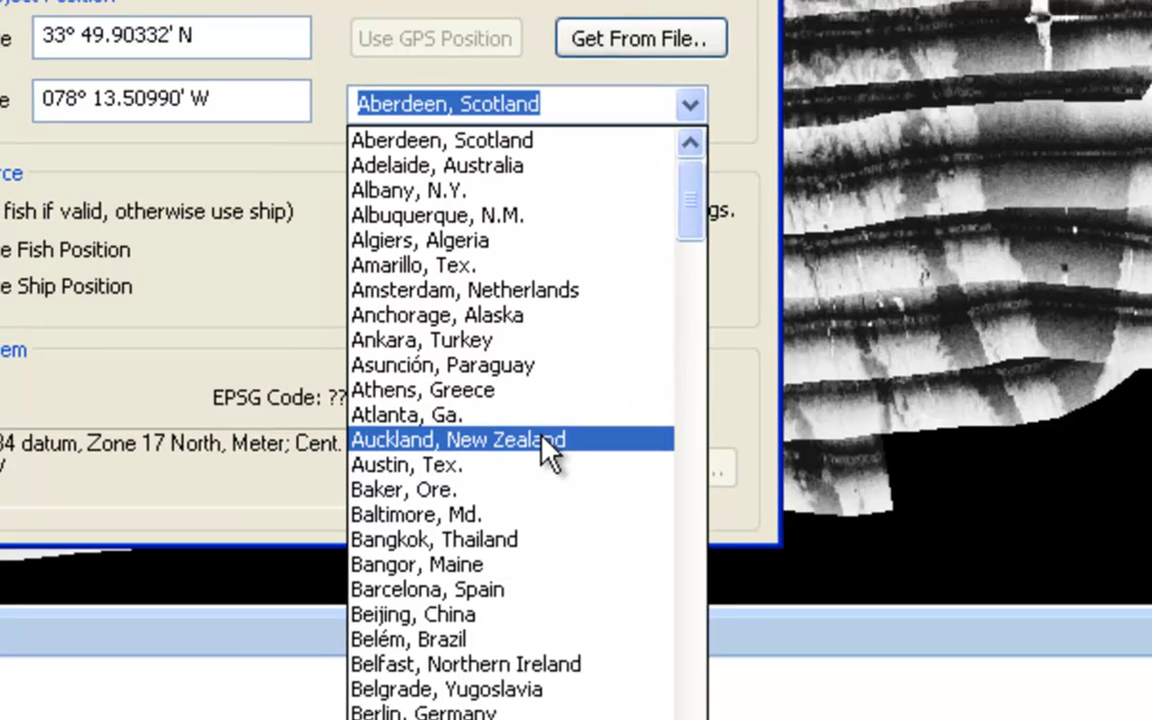
pyautogui.click(535, 429)
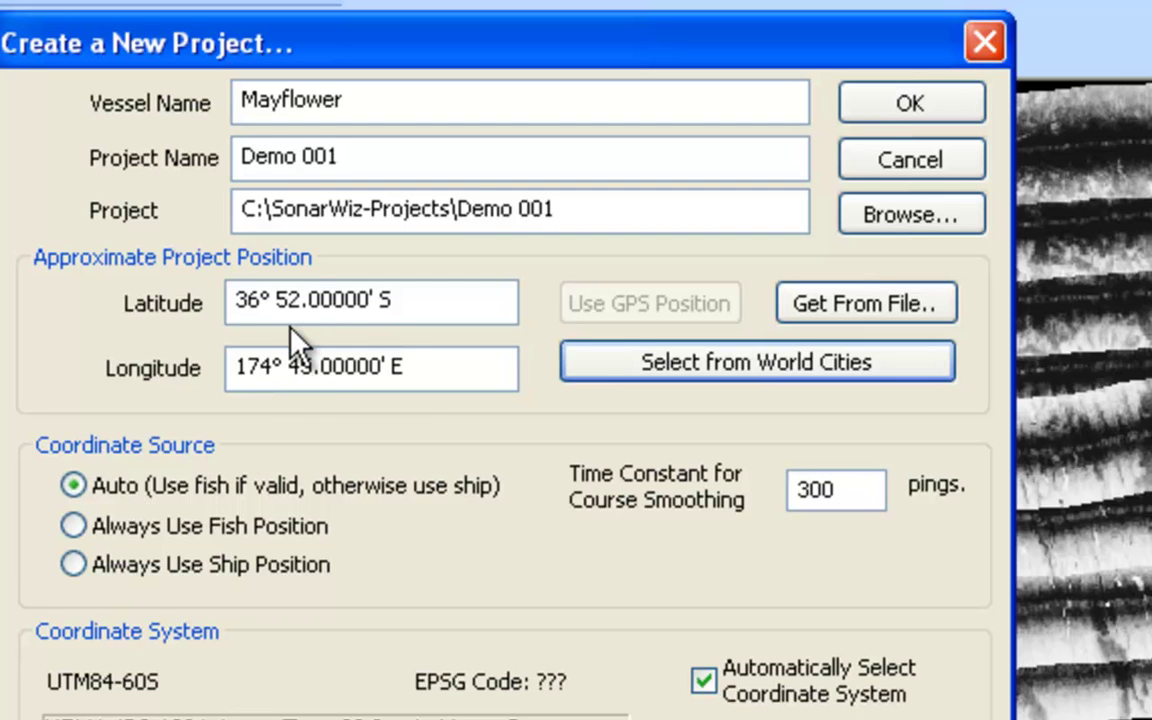
pyautogui.click(906, 370)
pyautogui.click(836, 370)
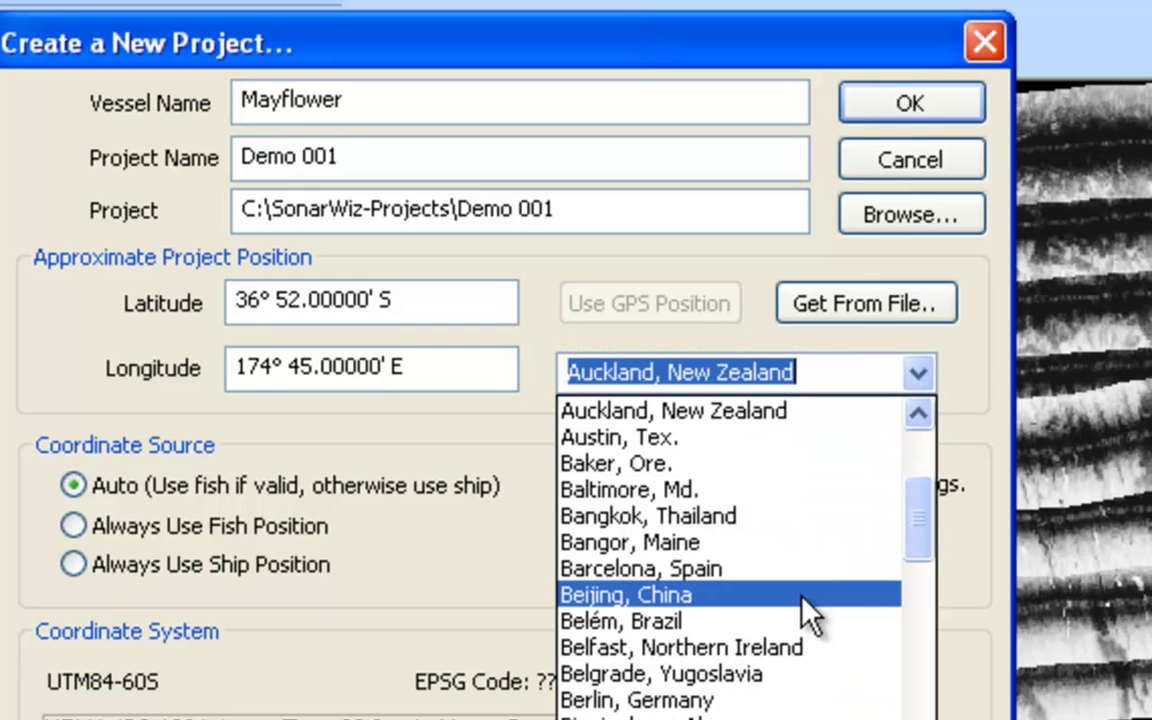
pyautogui.scroll(-3, 810, 615)
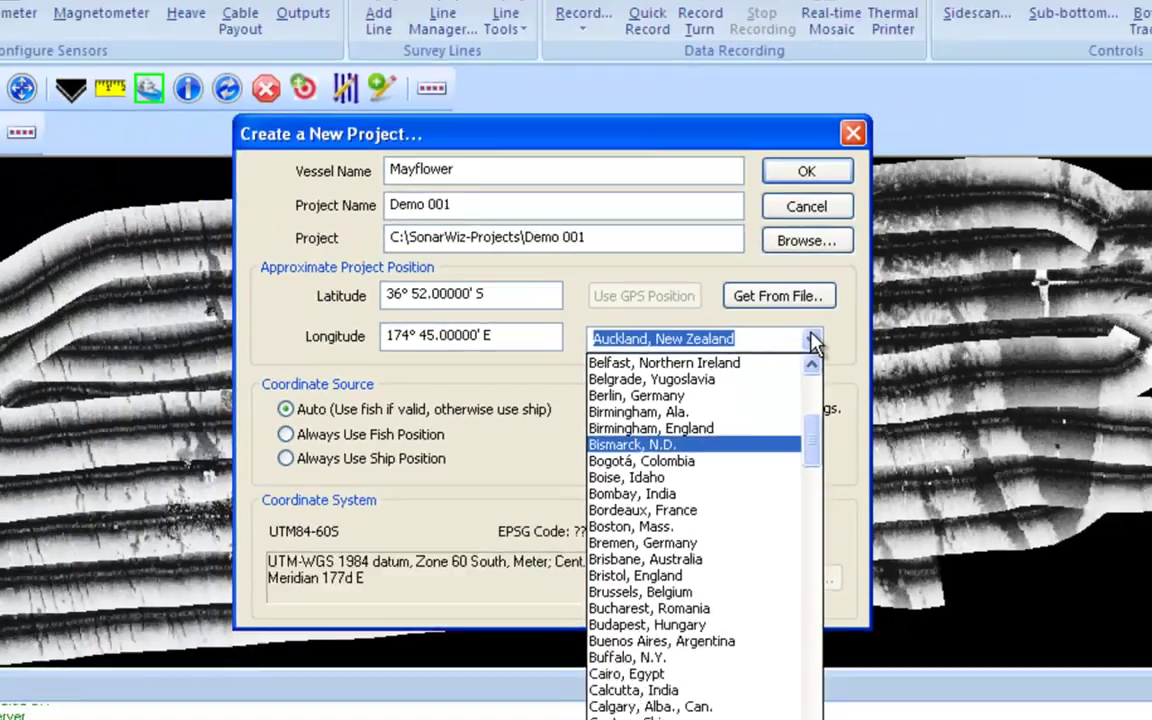
pyautogui.click(918, 375)
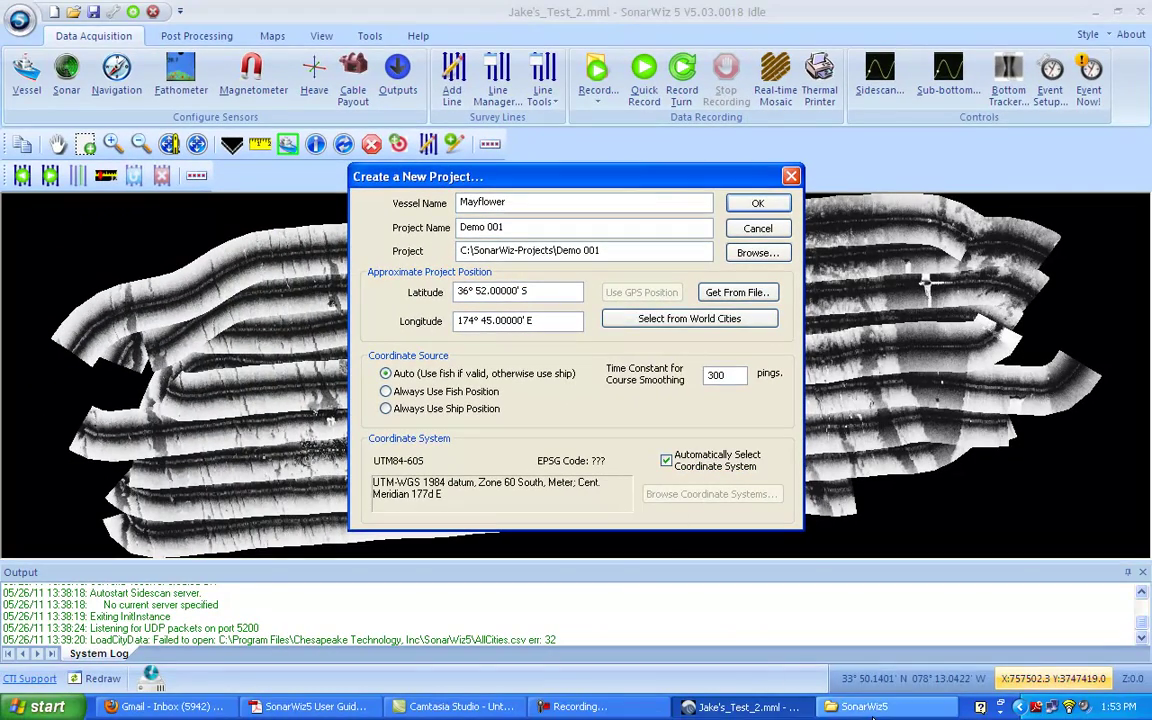
# Bring the Explorer window showing the SonarWiz5 program folder to the front.
pyautogui.click(866, 707)
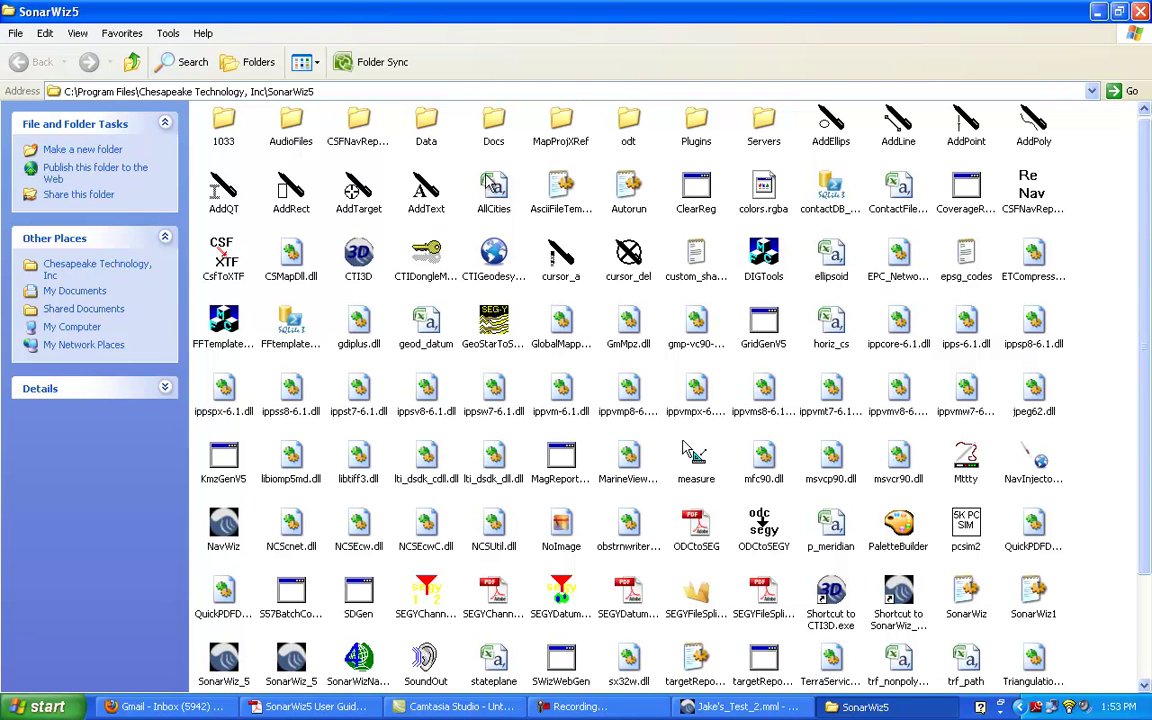
# Take the project position from the first sonar data file, sonar_data101124100000.xtf.
pyautogui.click(693, 713)
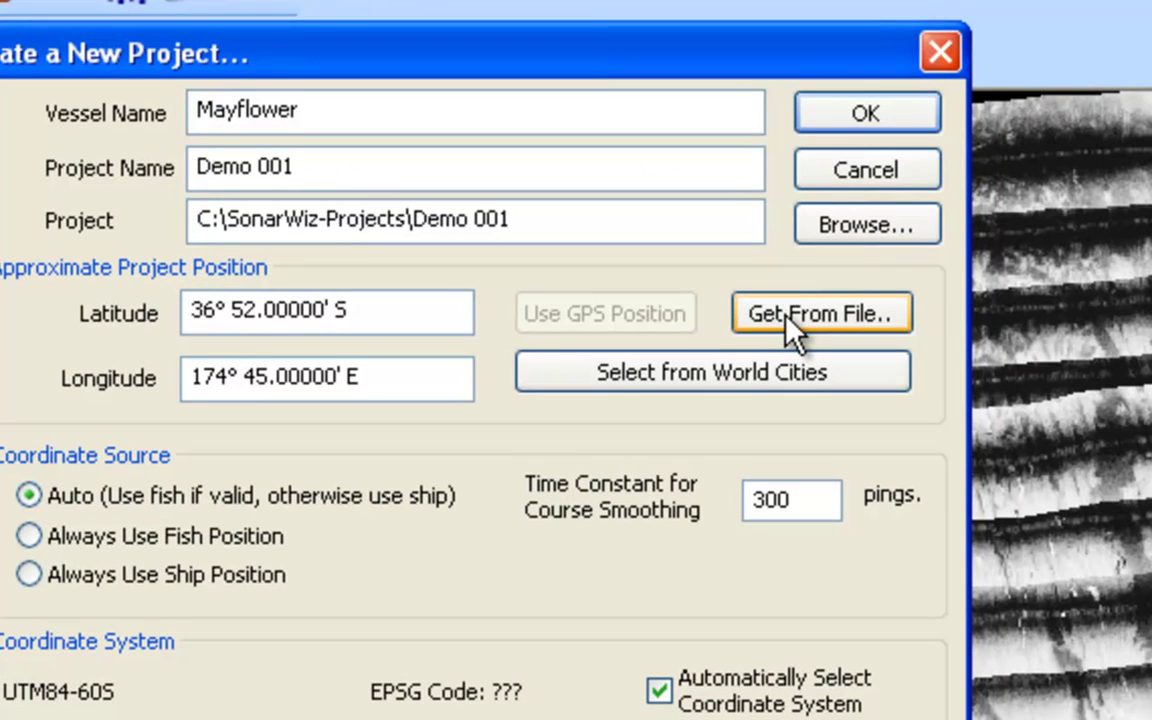
pyautogui.click(786, 314)
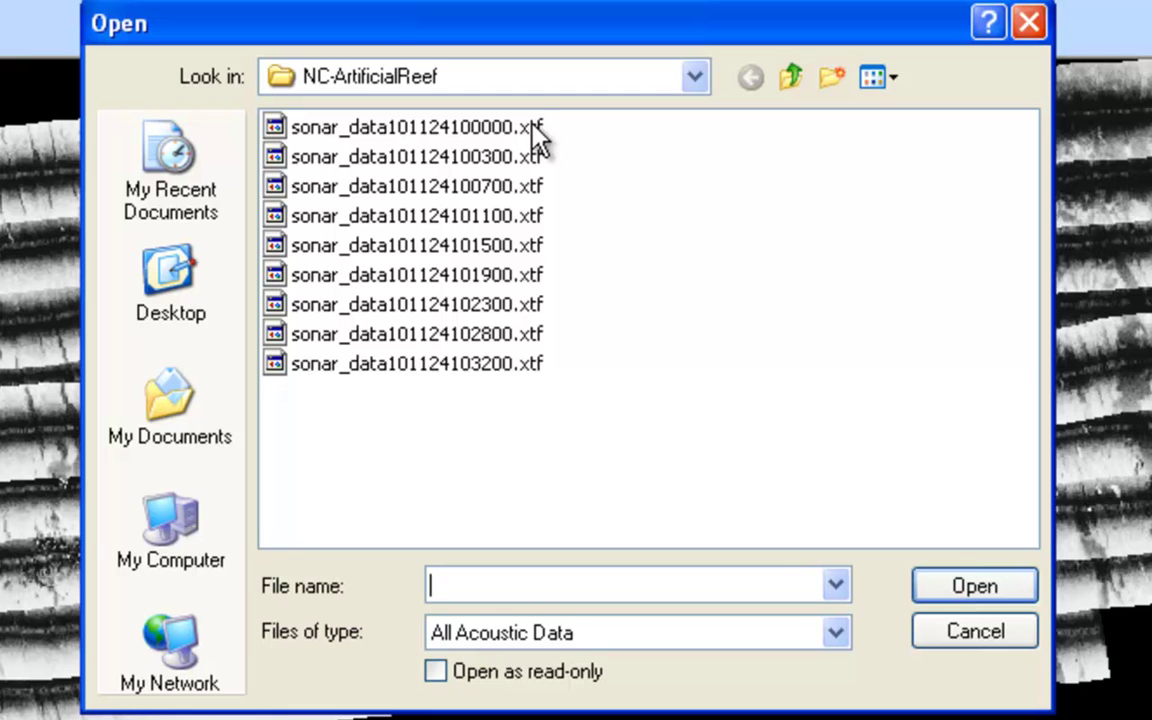
pyautogui.click(535, 140)
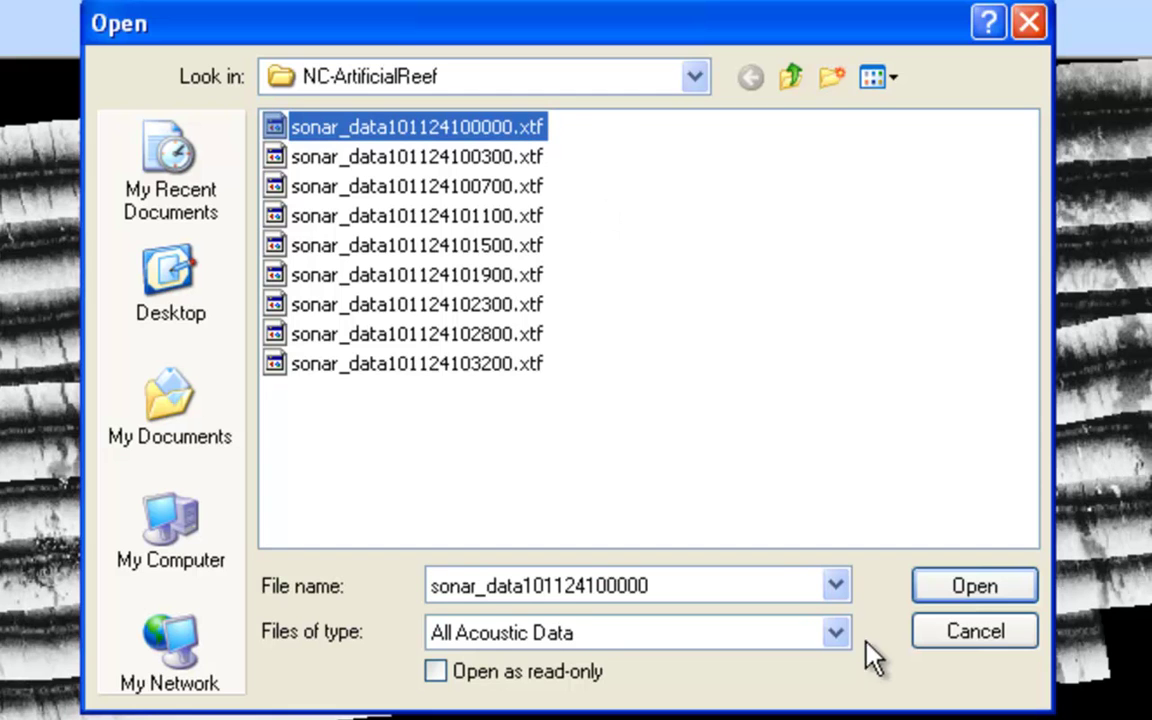
pyautogui.click(975, 598)
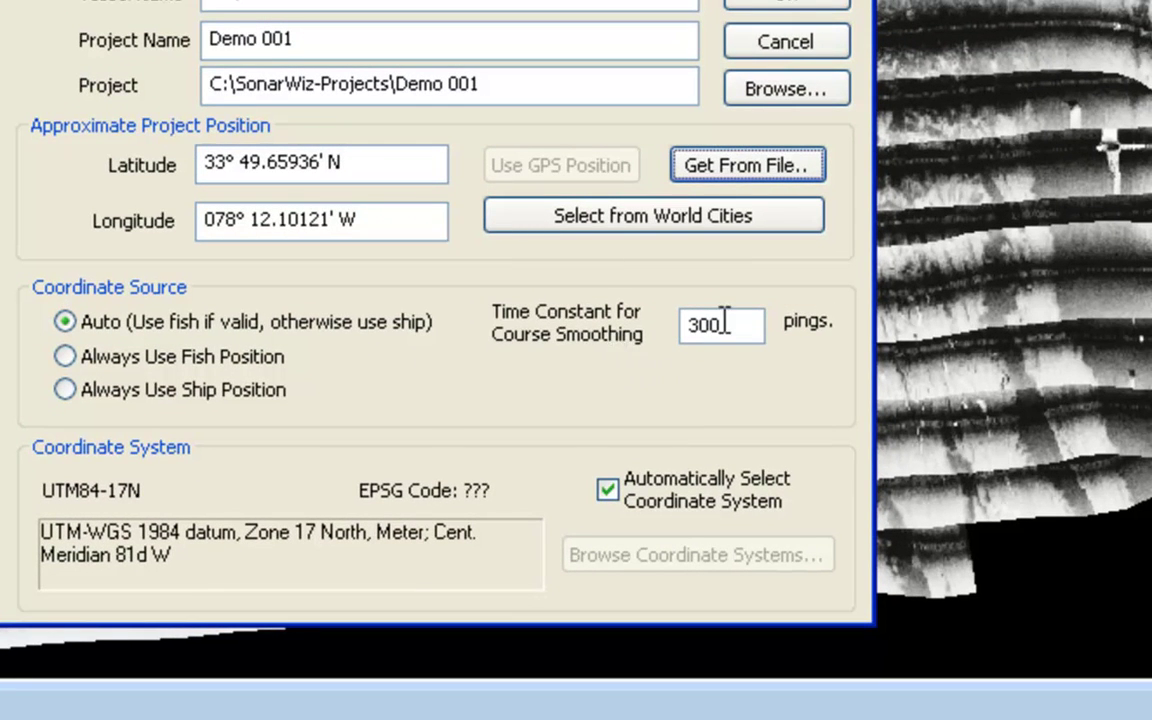
pyautogui.click(724, 322)
pyautogui.press('BackSpace')
pyautogui.press('BackSpace')
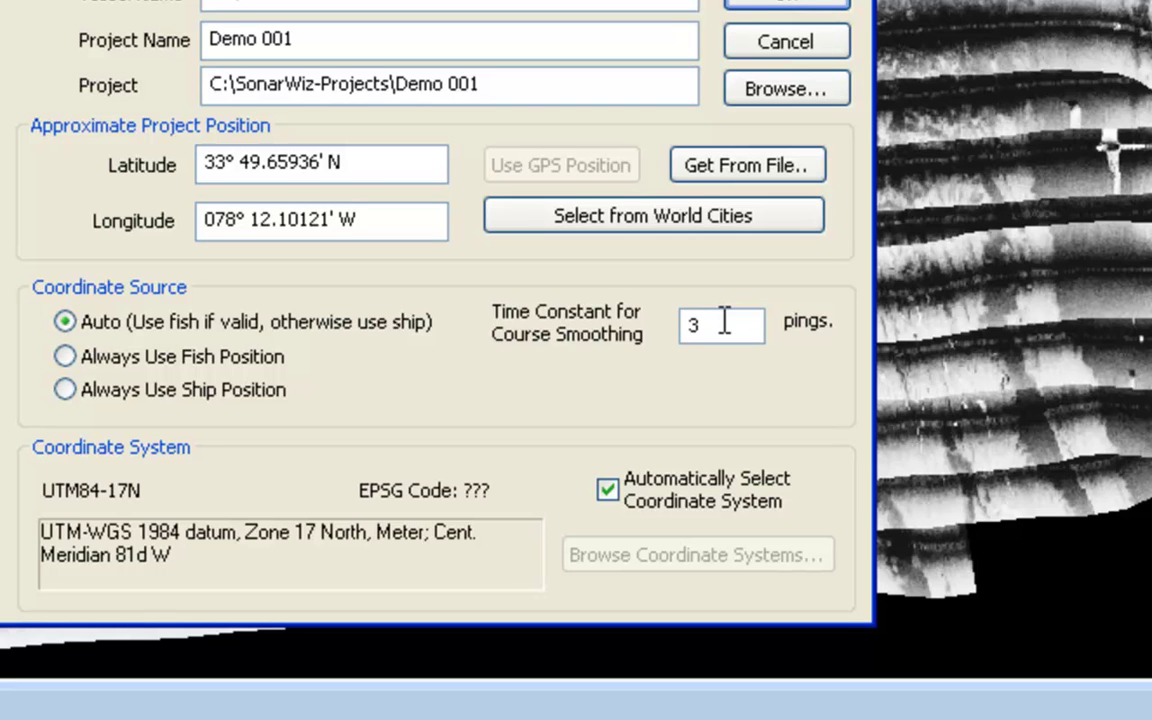
pyautogui.press('BackSpace')
pyautogui.write('1200')
pyautogui.press('BackSpace')
pyautogui.press('BackSpace')
pyautogui.press('BackSpace')
pyautogui.press('BackSpace')
pyautogui.write('300')
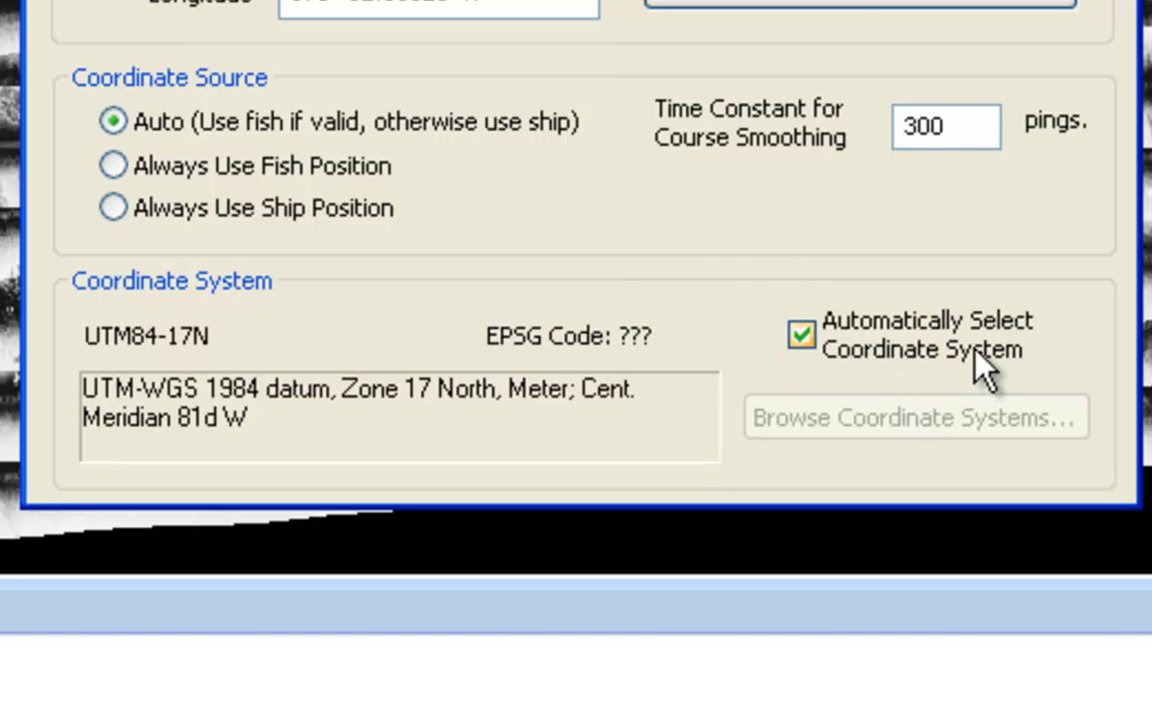
# Turn off Automatically Select Coordinate System and open the coordinate system list.
pyautogui.click(803, 336)
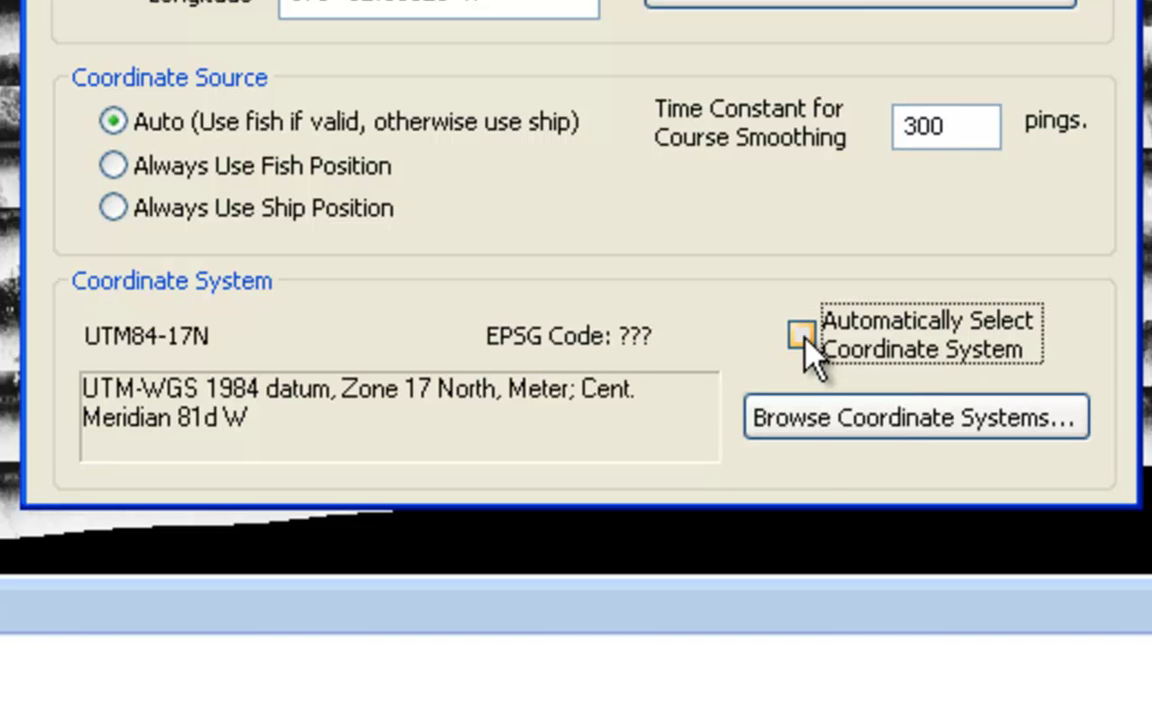
pyautogui.click(795, 427)
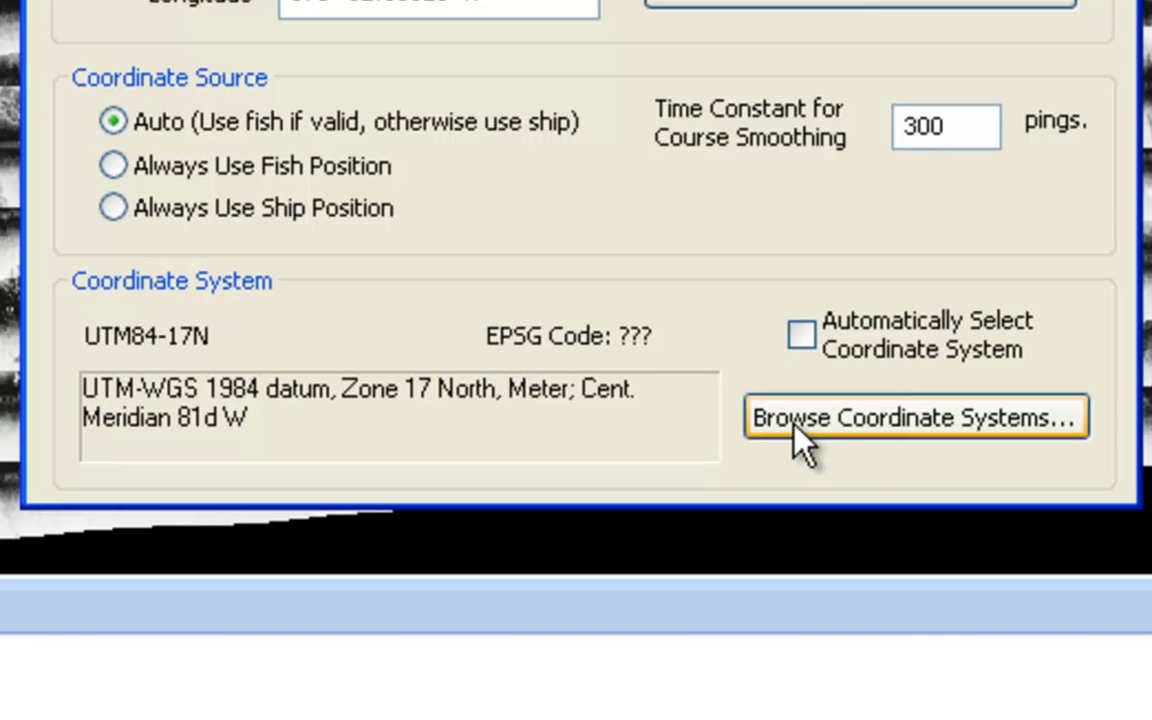
pyautogui.click(1025, 425)
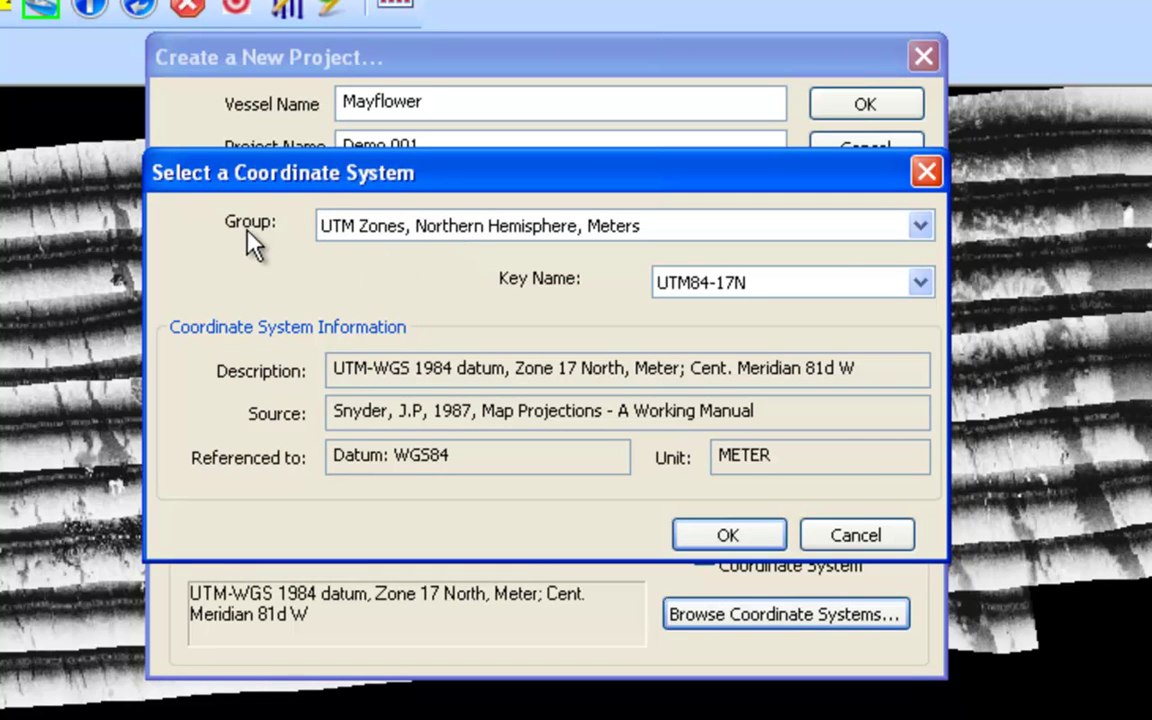
# Choose group State Planes, NAD27 Based, US Foot with key NC, and confirm.
pyautogui.click(920, 227)
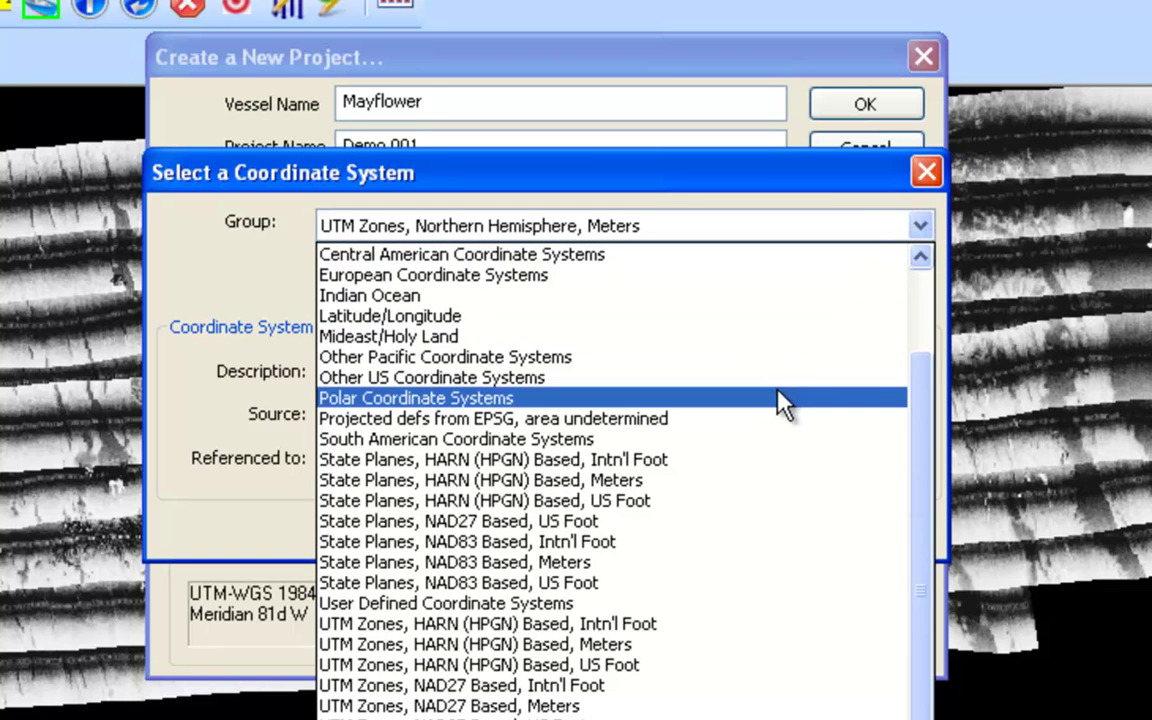
pyautogui.click(583, 521)
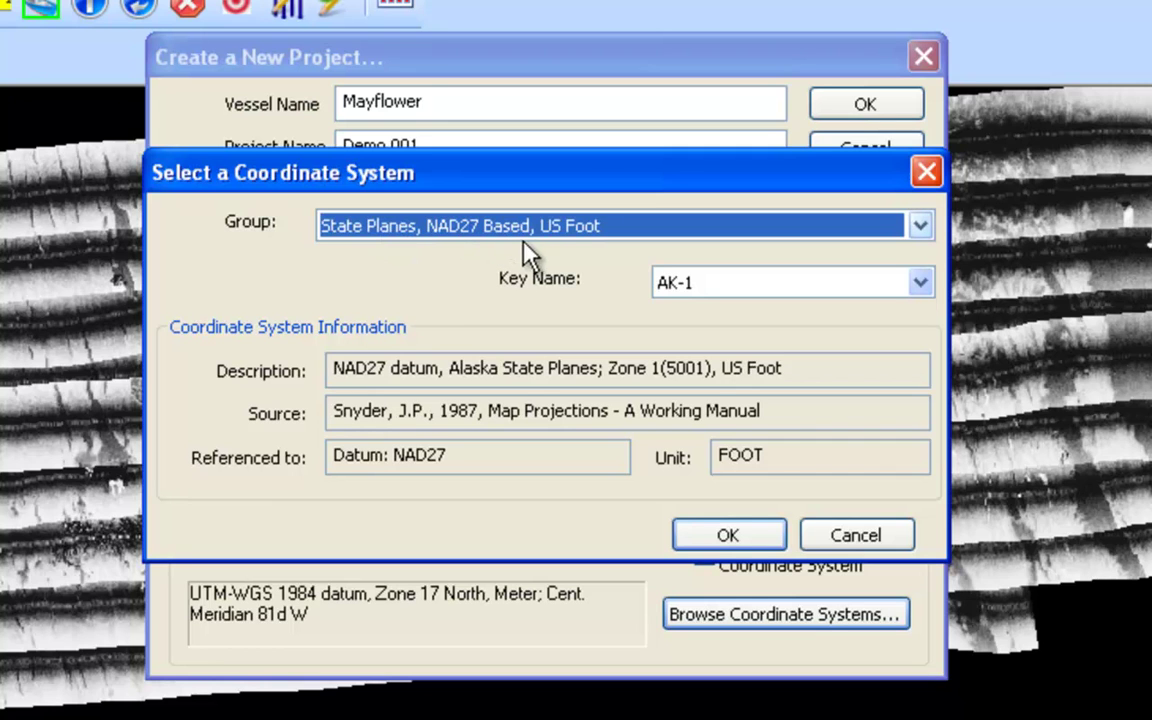
pyautogui.click(920, 284)
pyautogui.scroll(-4, 892, 450)
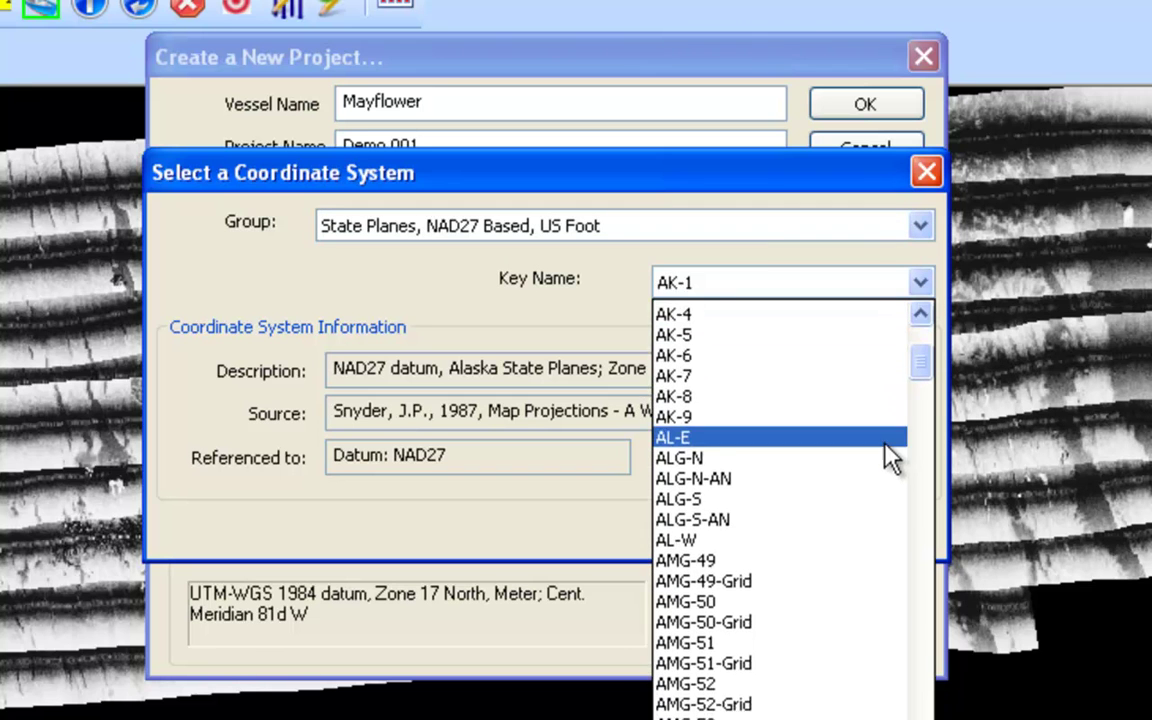
pyautogui.scroll(-6, 912, 452)
pyautogui.moveTo(928, 399); pyautogui.dragTo(920, 719)
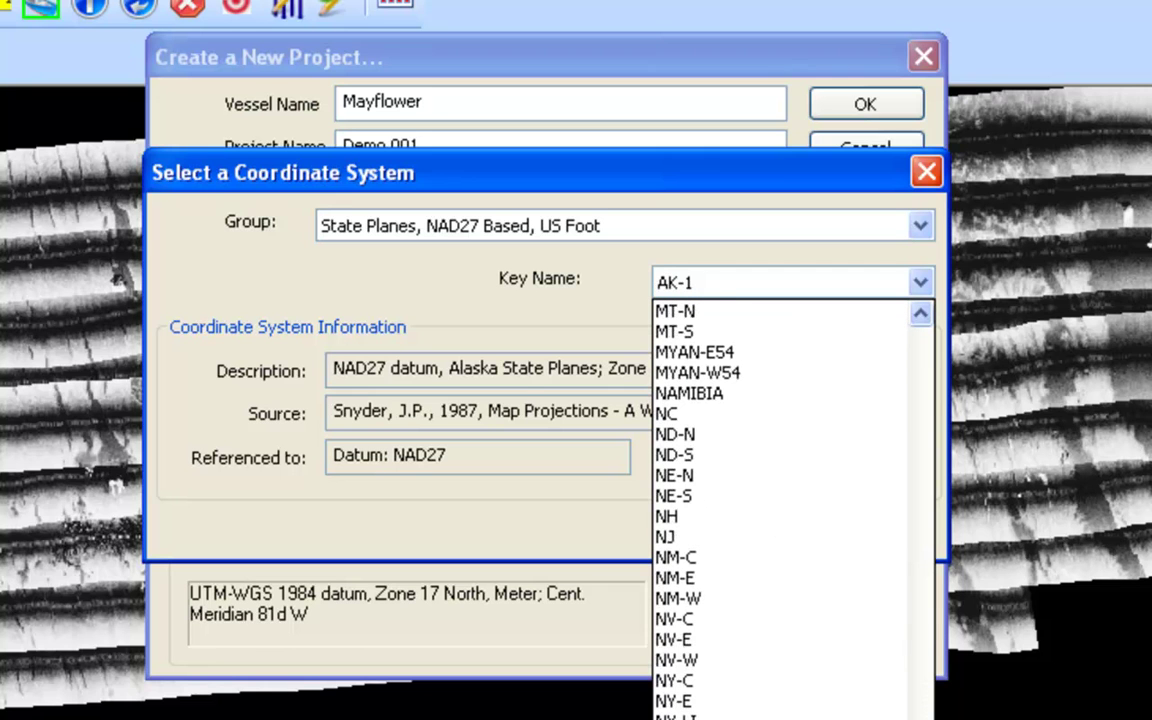
pyautogui.click(735, 414)
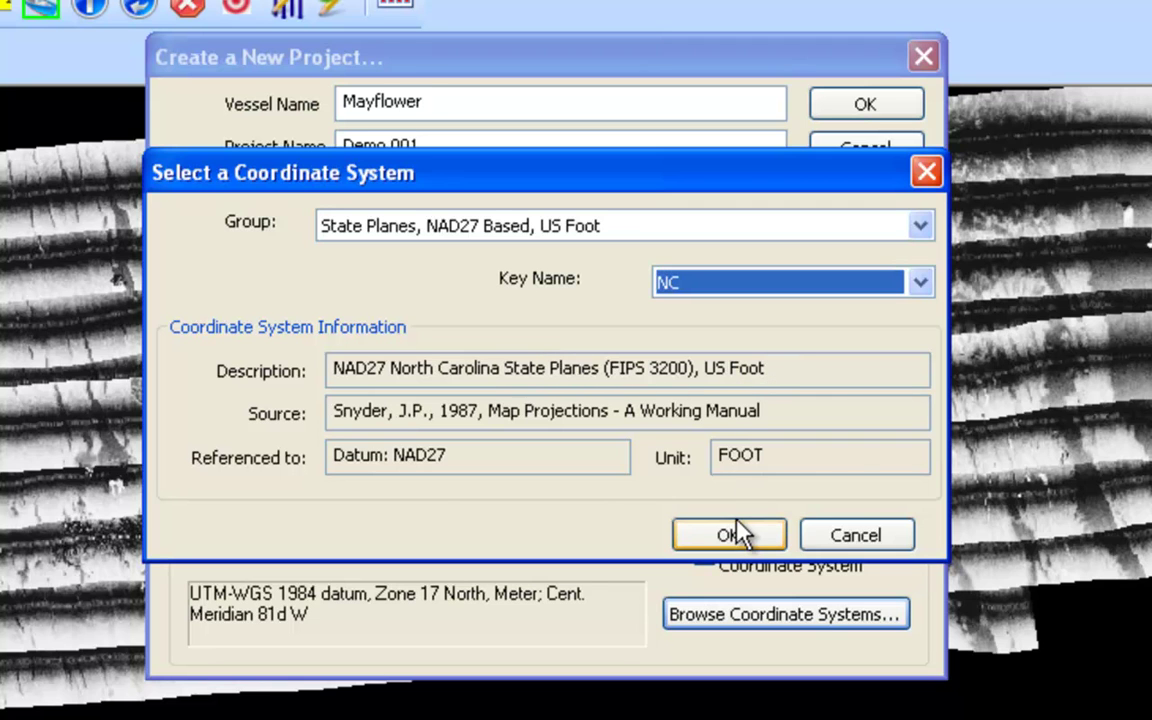
pyautogui.click(730, 545)
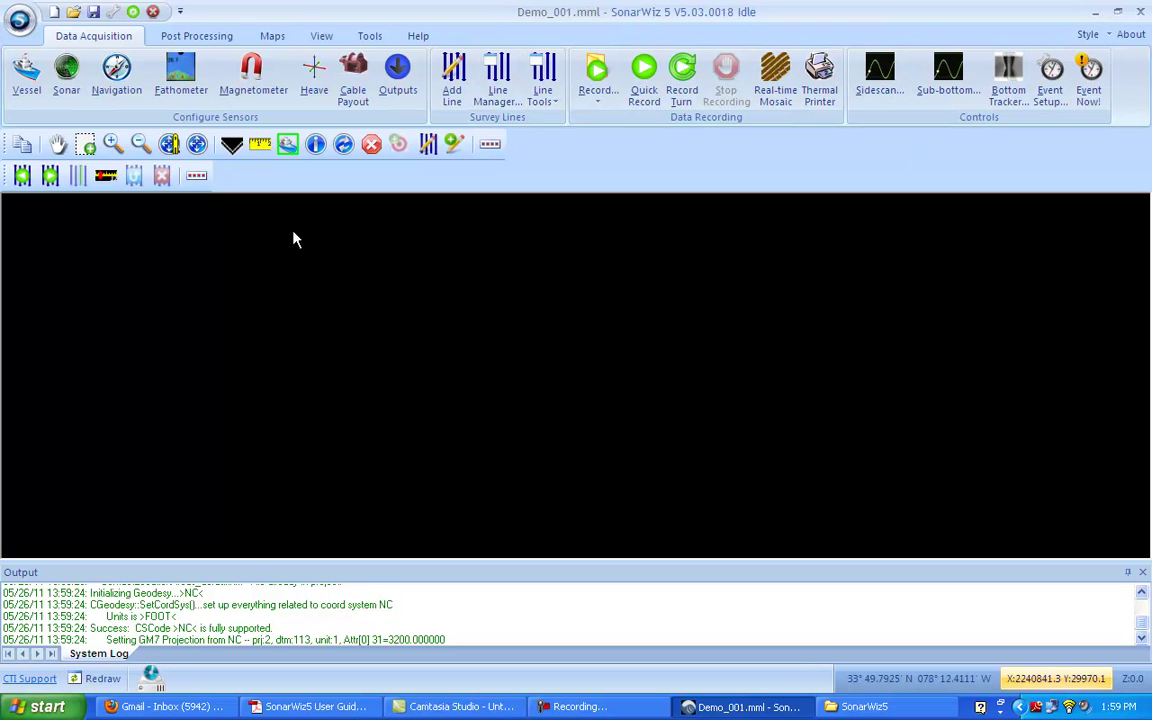
# Show the Tools ribbon tab for the open Demo_001 project.
pyautogui.click(357, 40)
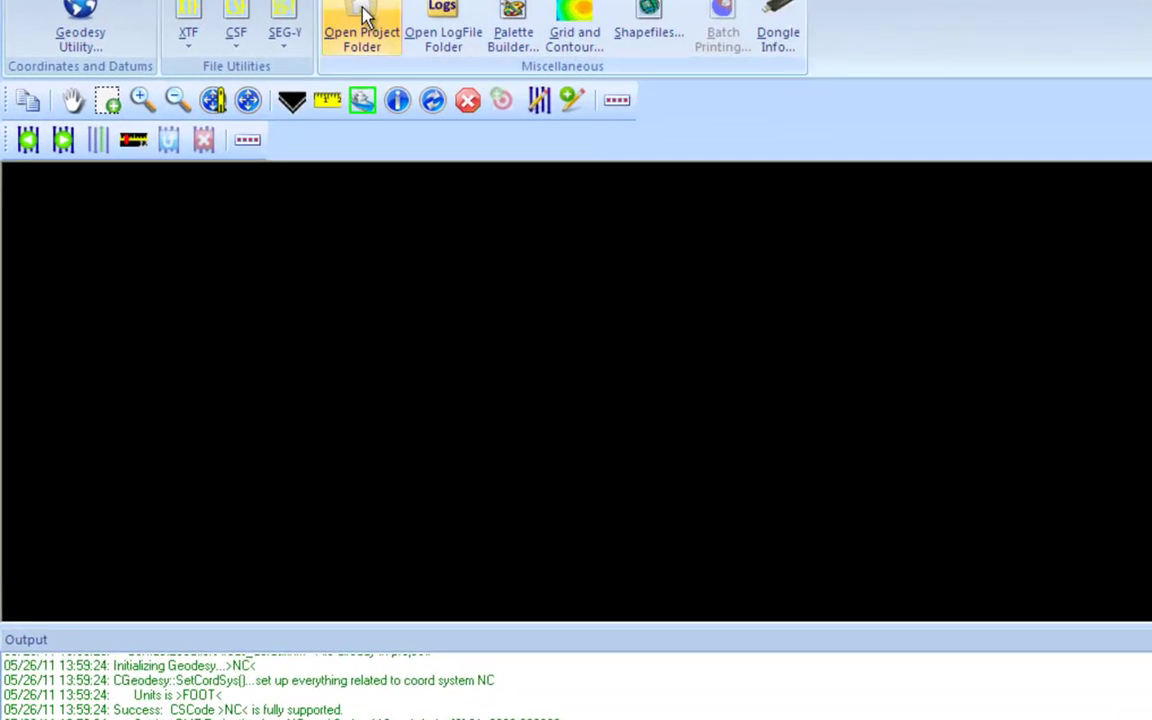
# Open the project folder C:\SonarWiz-Projects\Demo 001 from the Tools tab.
pyautogui.click(363, 28)
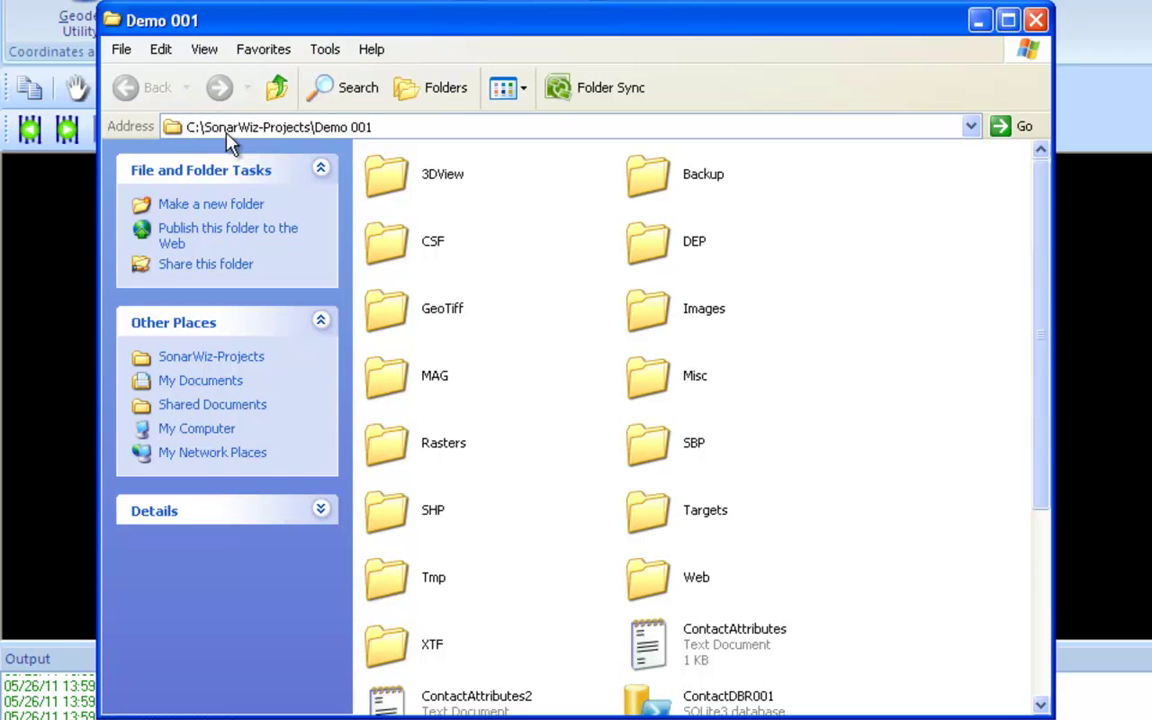
# Look over the Demo 001 folder contents, then close the folder window.
pyautogui.scroll(-3, 527, 272)
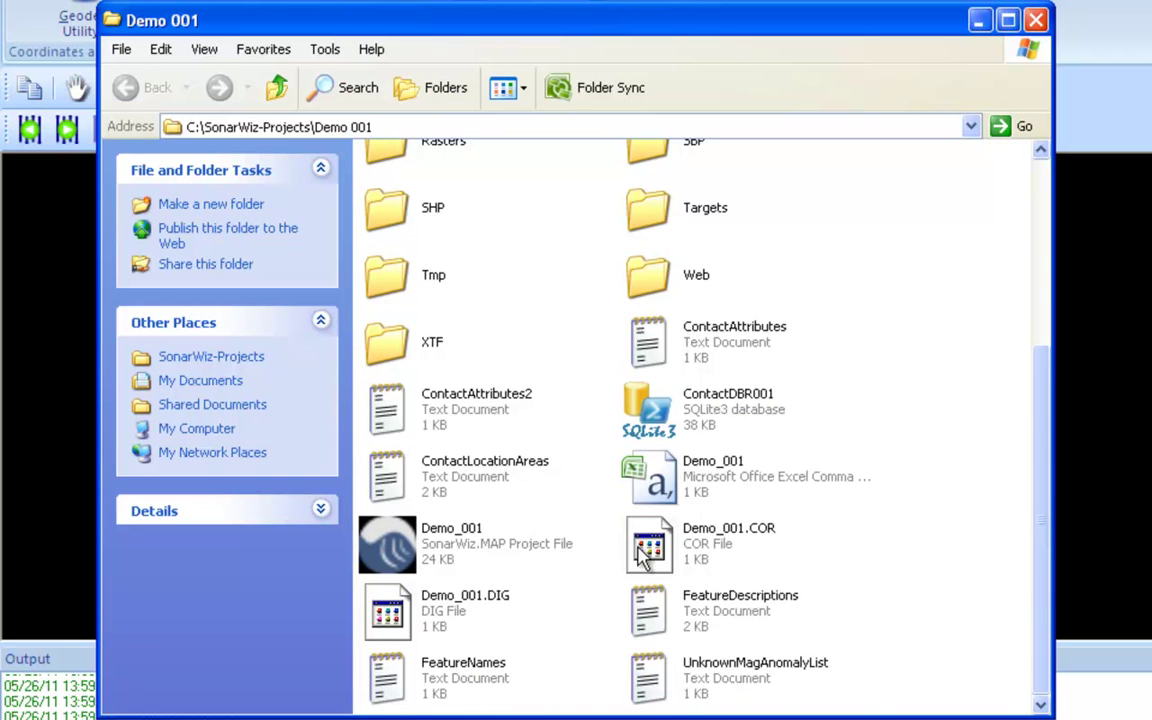
pyautogui.scroll(3, 550, 568)
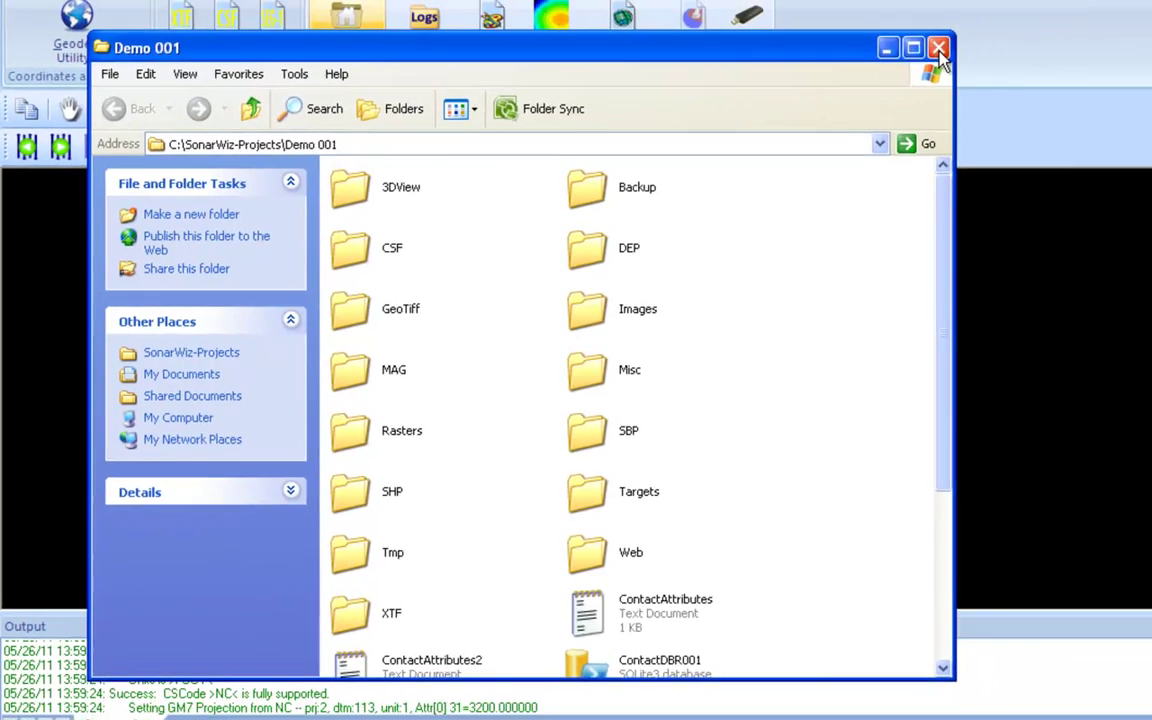
pyautogui.click(1036, 20)
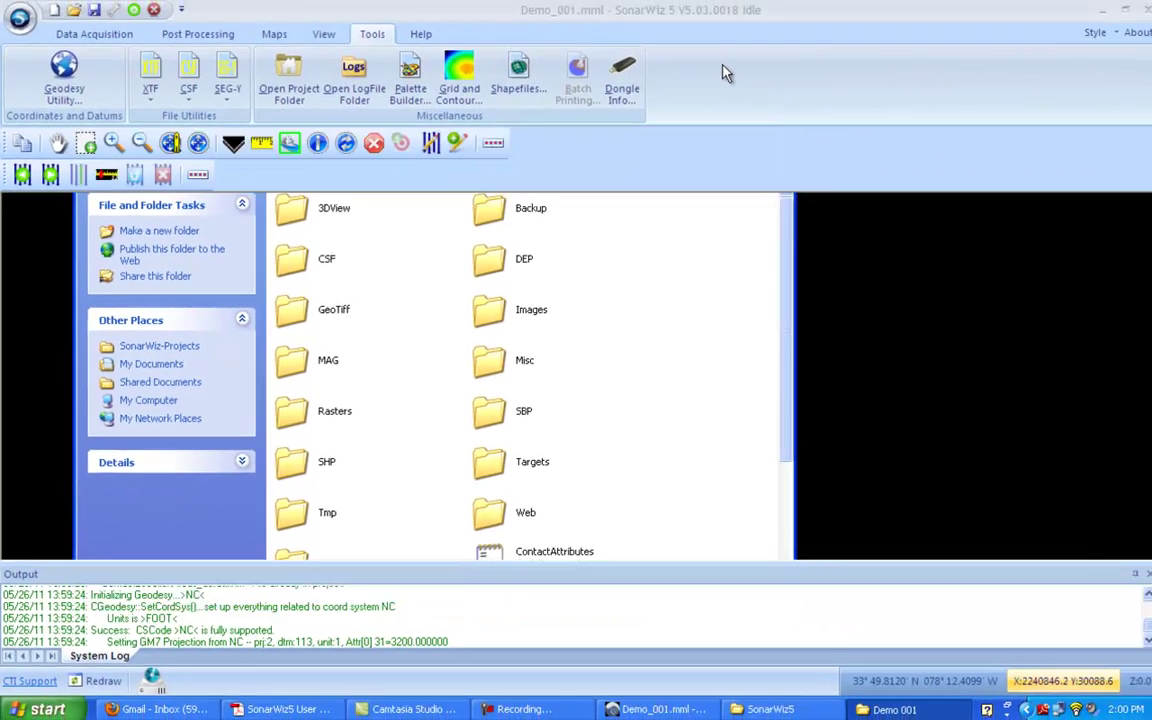